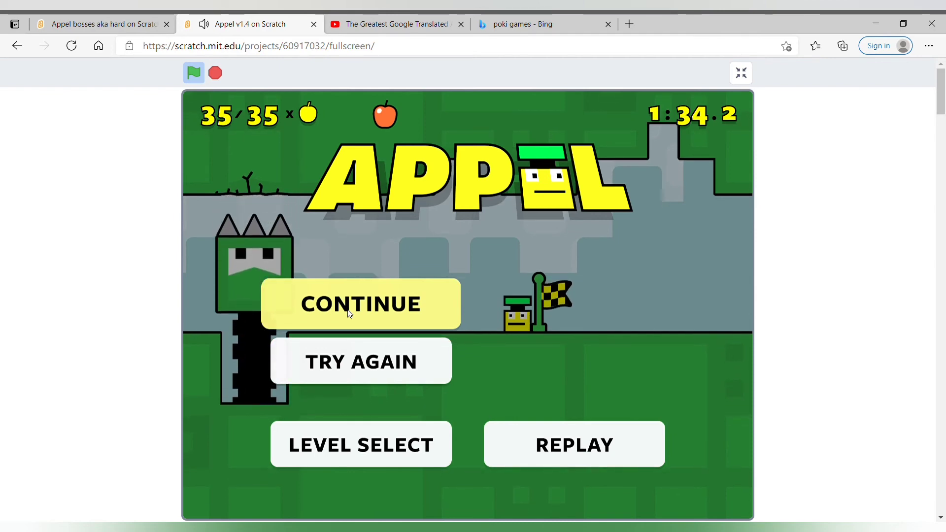
- Continue from the level-complete menu into Level 4 'Sliced' at 0 of 45 apples
left_click(349, 313)
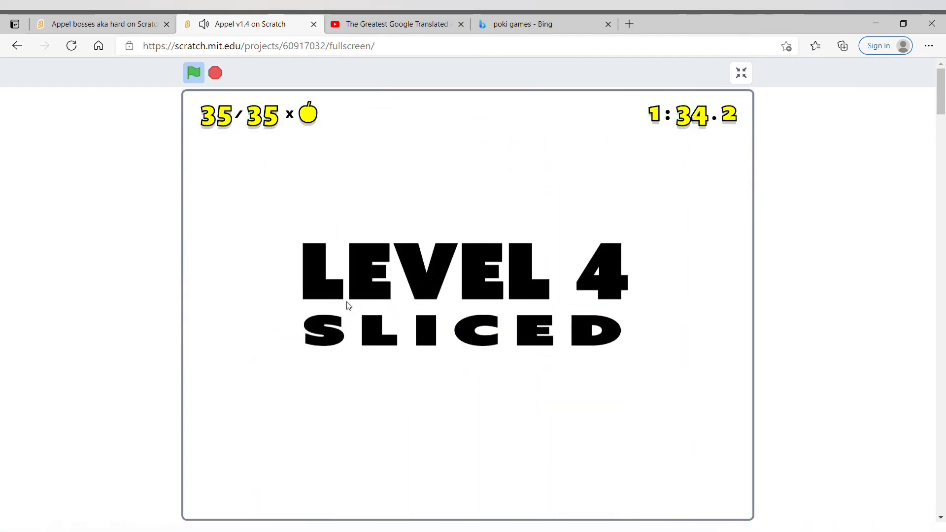
key("Right")
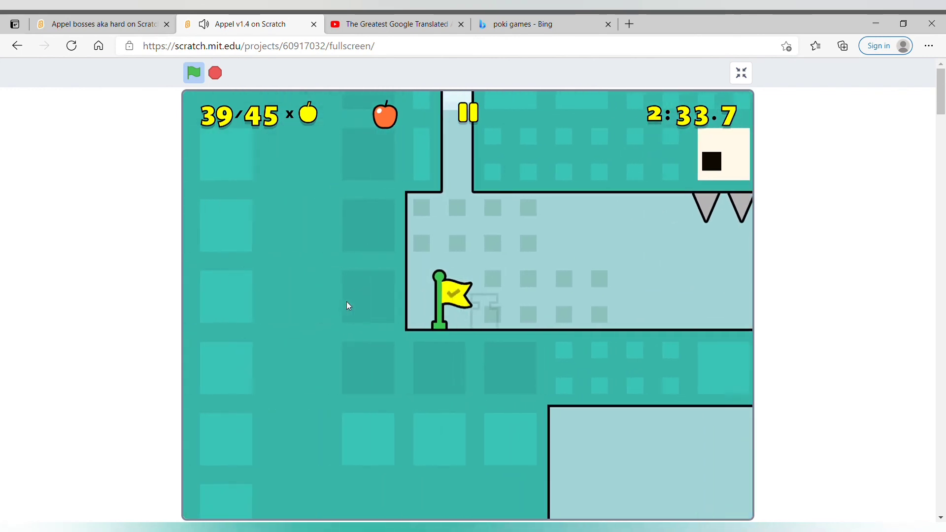
- Run from the checkpoint over the spikes and up onto the raised platform
key("Right")
key("Up")
key("Right")
key("Up")
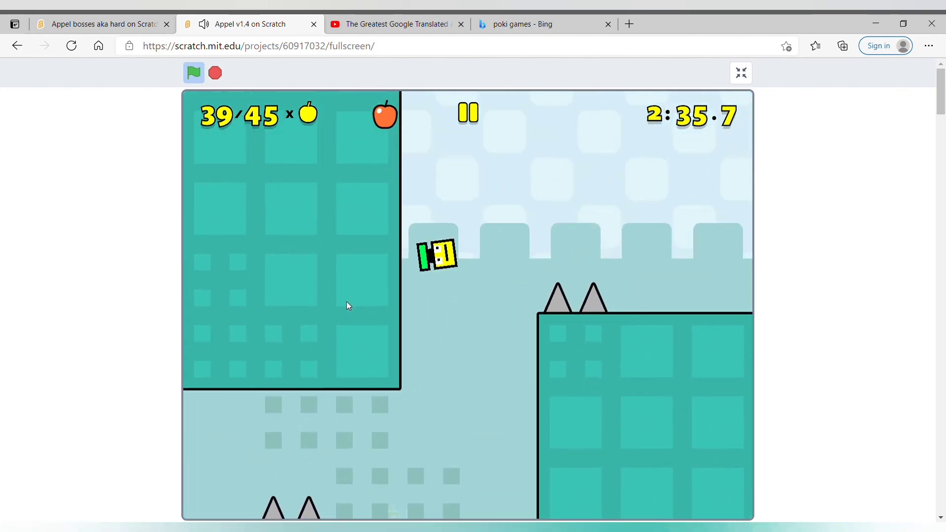
key("Up")
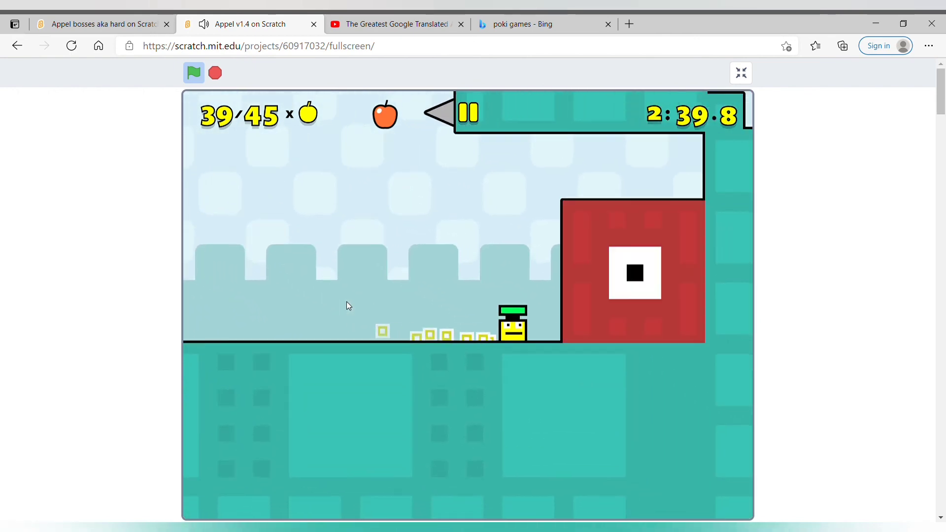
key("Left")
key("Right")
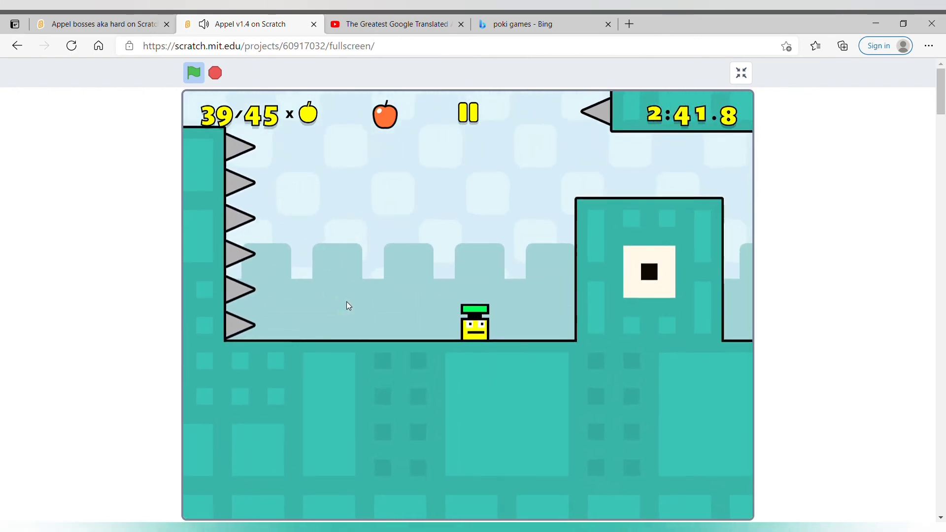
key("Up")
key("Up")
- Collect the row of apples and the lower-ledge apple, then descend the slopes
key("Right")
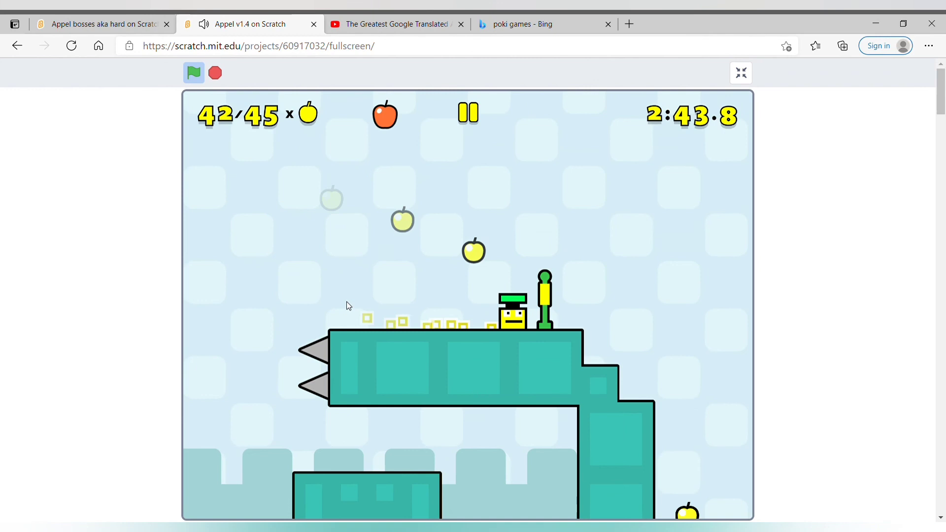
key("Right")
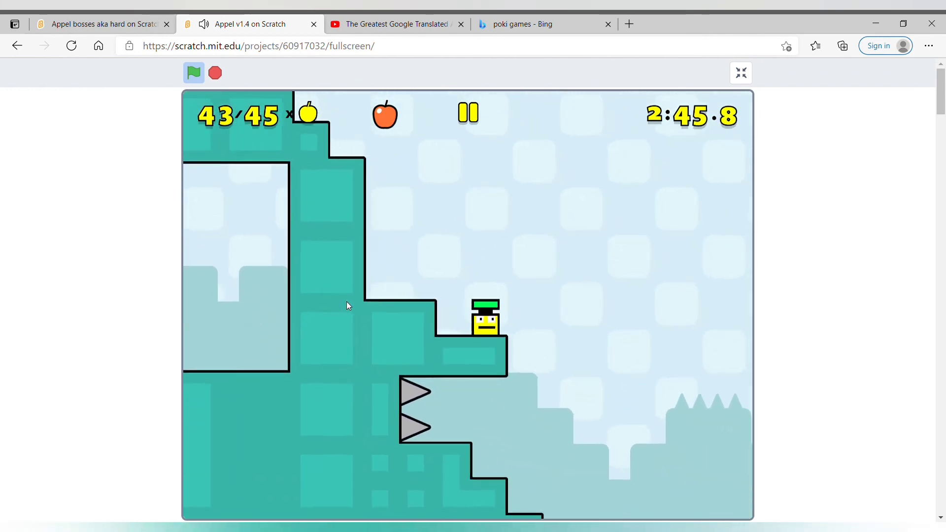
key("Right")
key("Left")
key("Up")
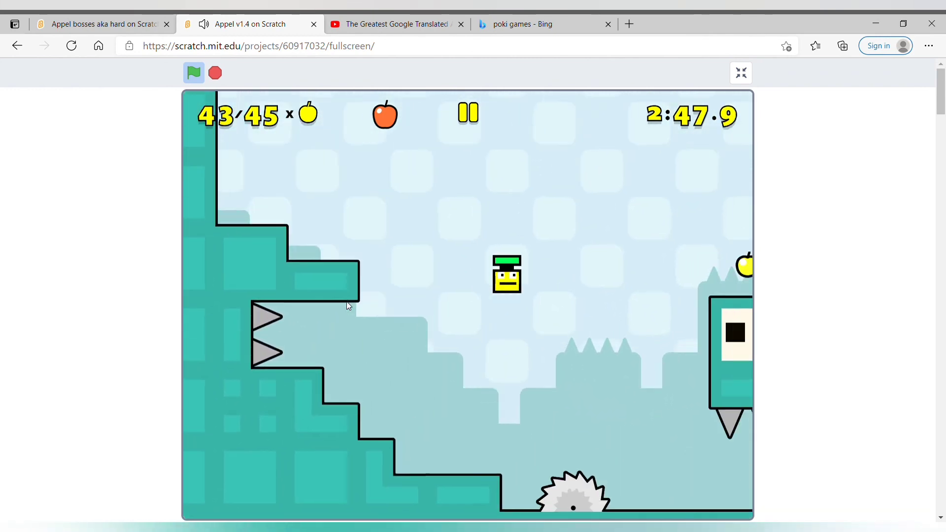
- Pass under the crusher block and drop into the next section
key("Right")
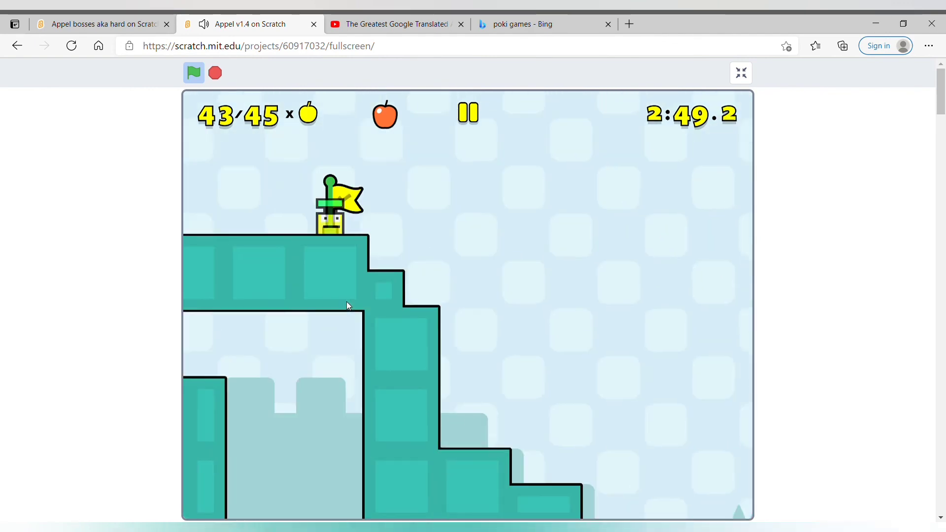
key("Right")
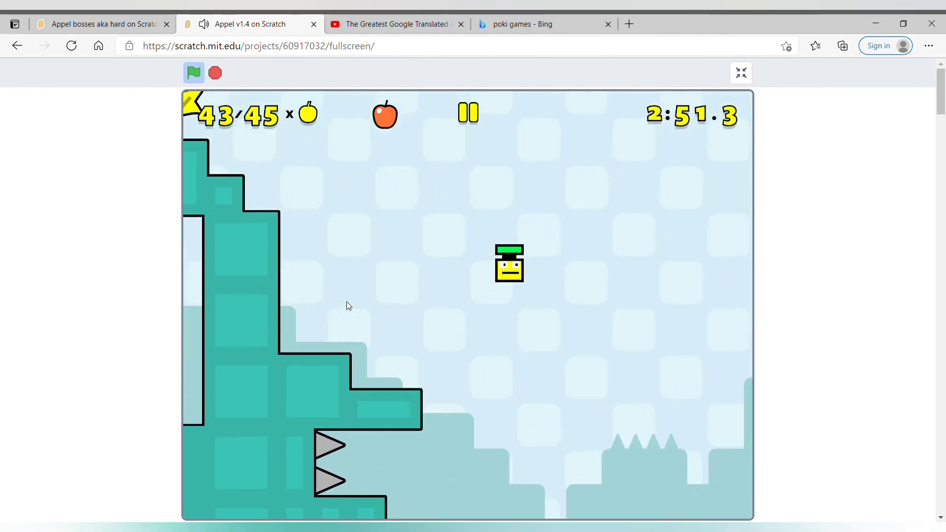
key("Right")
key("Left")
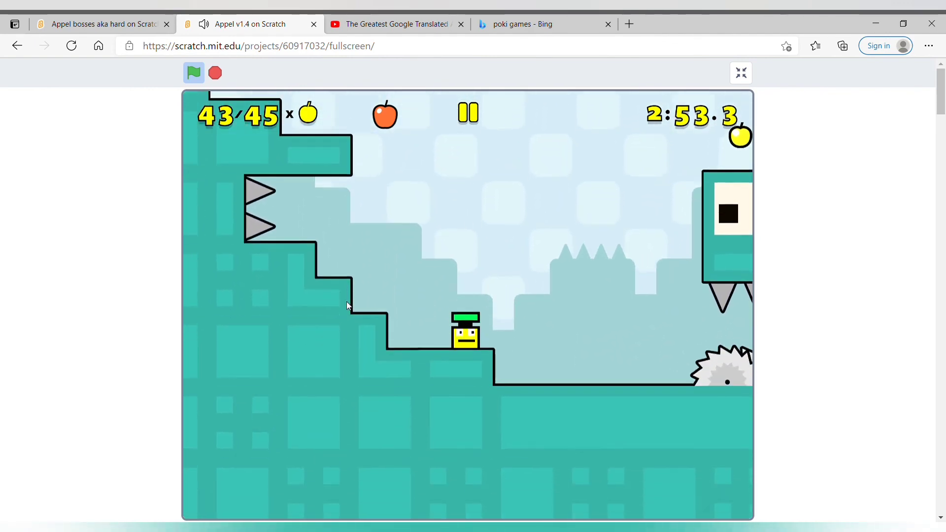
- Cling to the block and wall-jump to grab the final apples
key("Right")
key("Up")
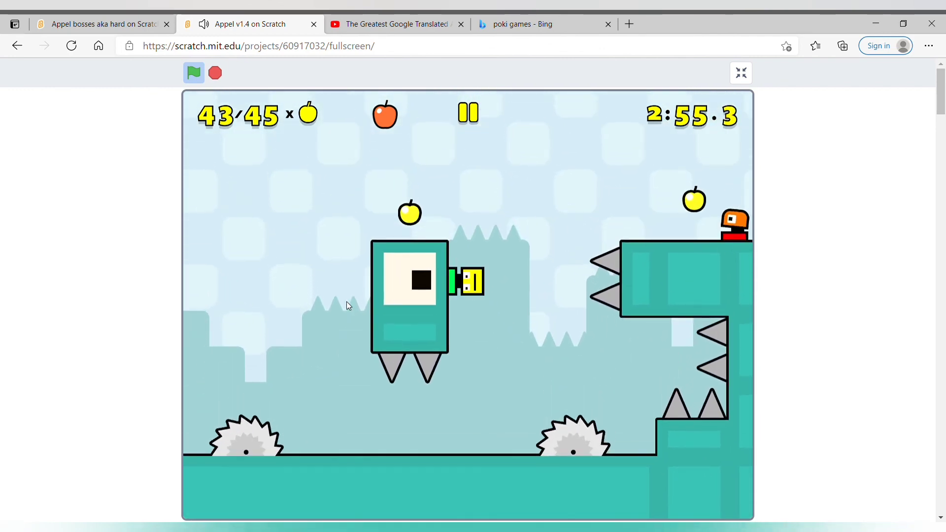
key("Up")
key("Right")
key("Up")
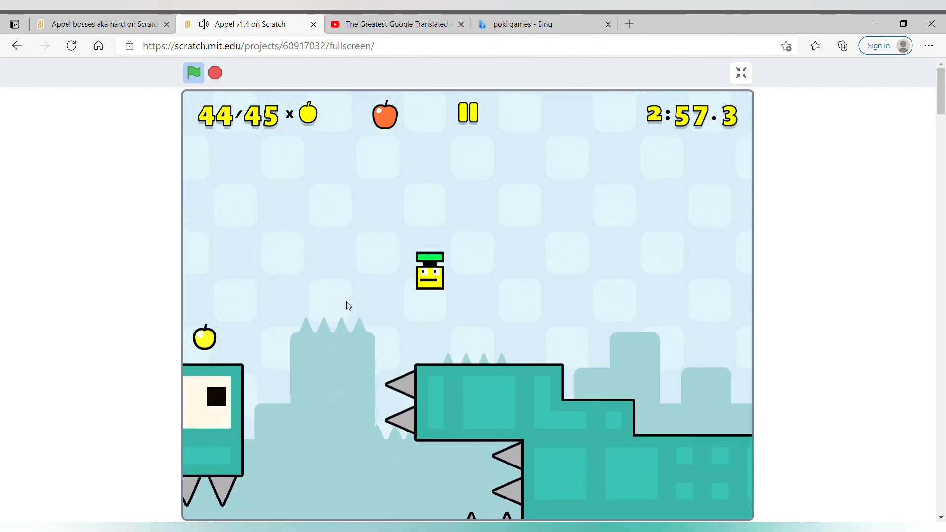
key("Left")
key("Up")
key("Right")
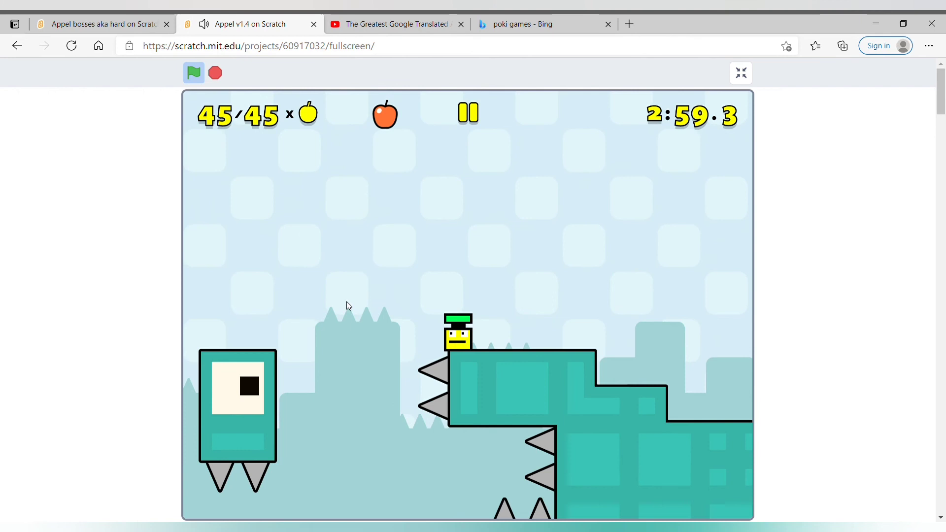
- Jump onto the eye block and on past the checkered flag
key("Left")
key("Up")
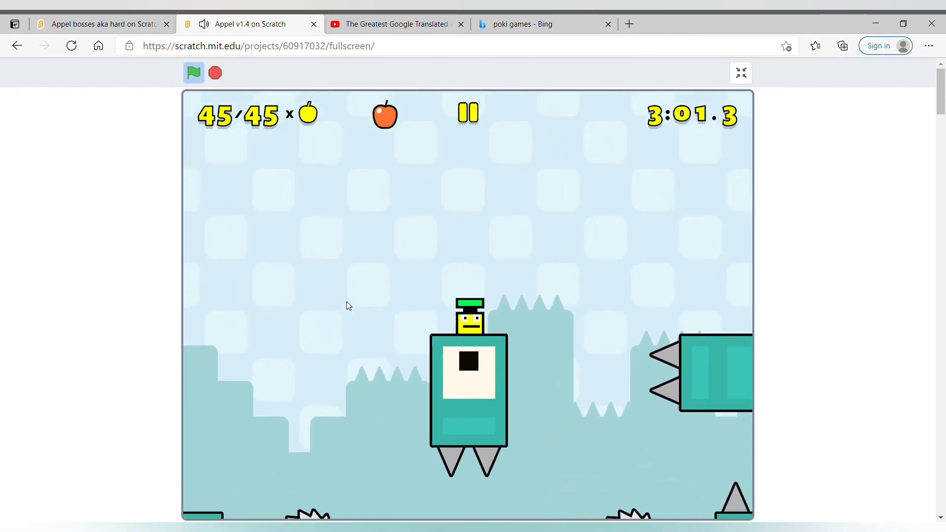
key("Up")
key("Right")
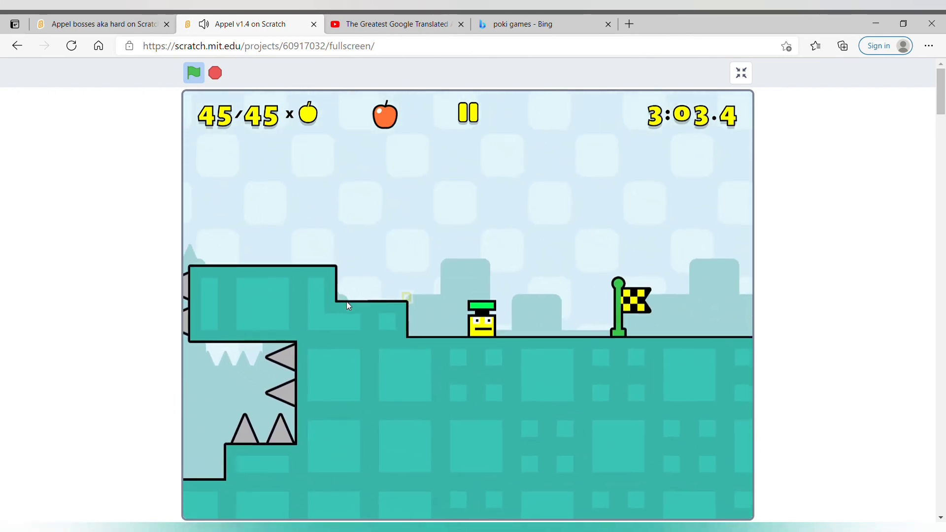
key("Up")
key("Right")
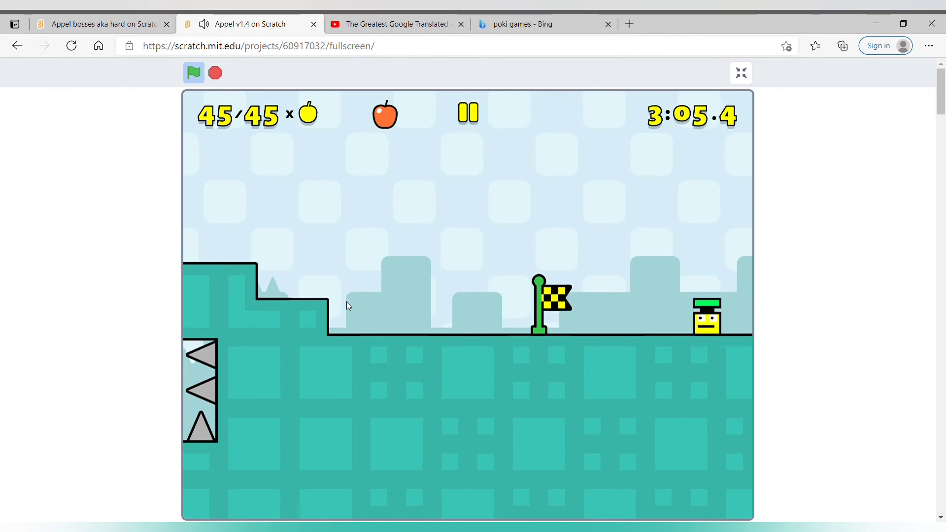
- Hop back and forth around the checkered flag
key("Left")
key("Up")
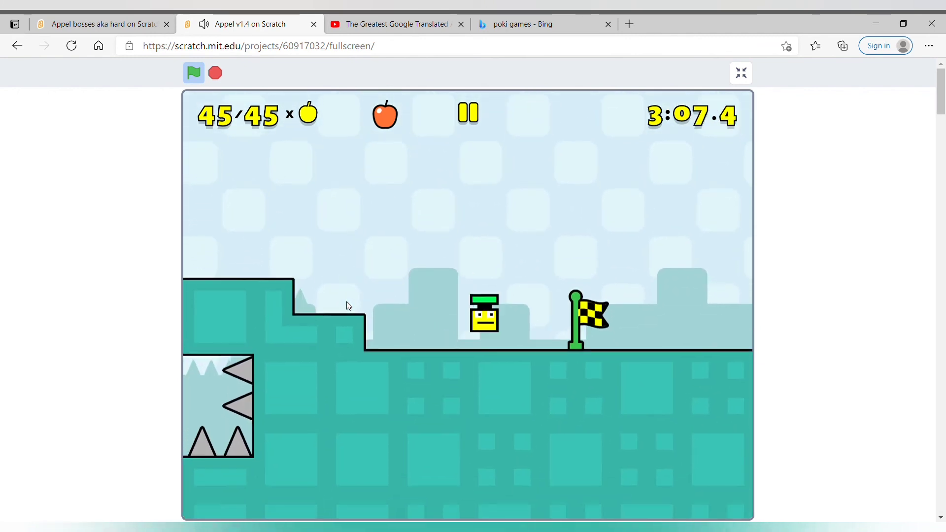
key("Right")
key("Up")
key("Left")
key("Up")
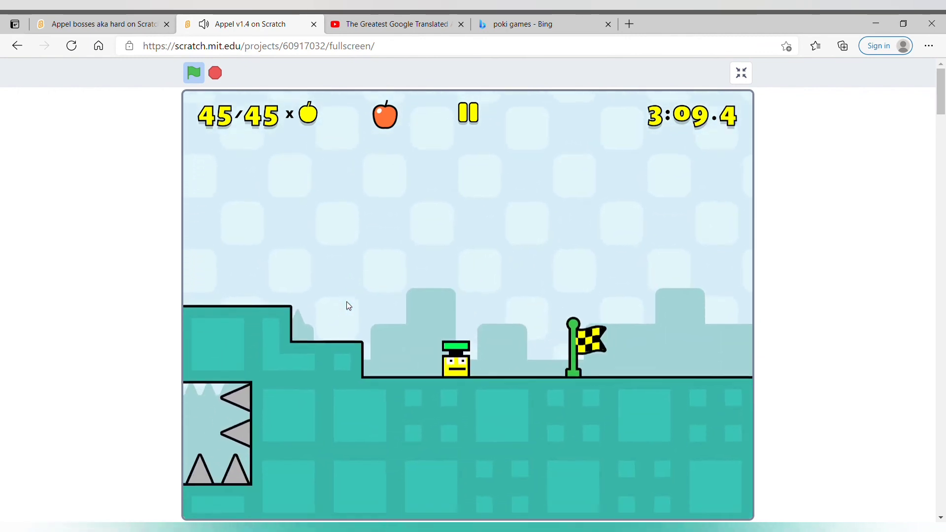
key("Right")
key("Up")
- Return to the higher ledge, descend the steps, and jump past the flag to finish at 3:19.4
key("Left")
key("Up")
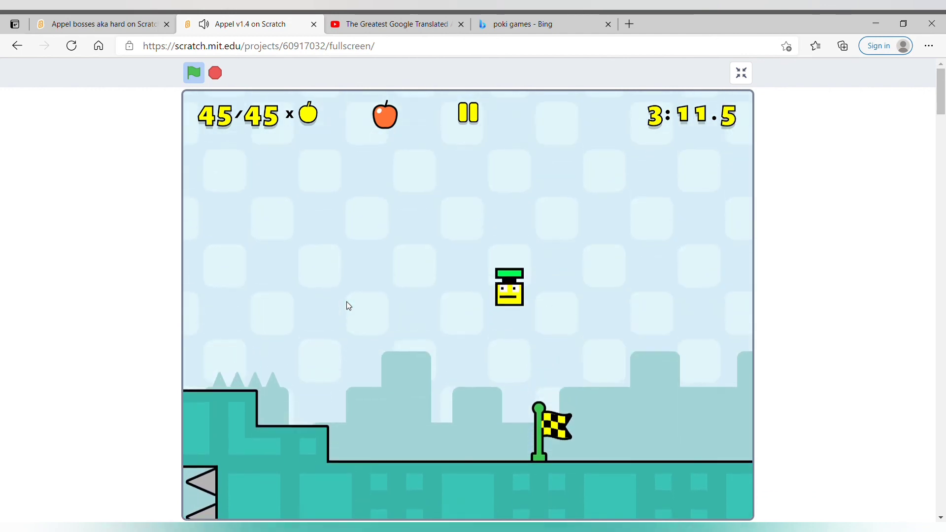
key("Left")
key("Up")
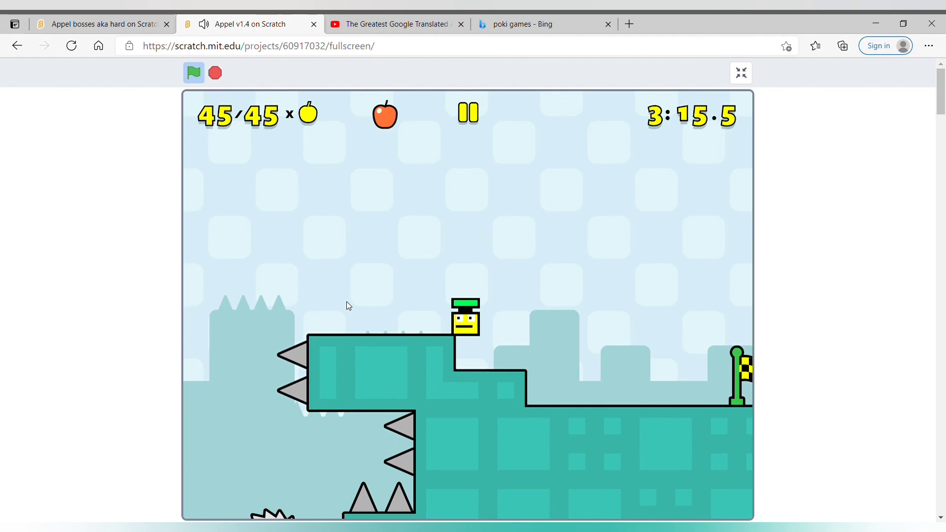
key("Up")
key("Right")
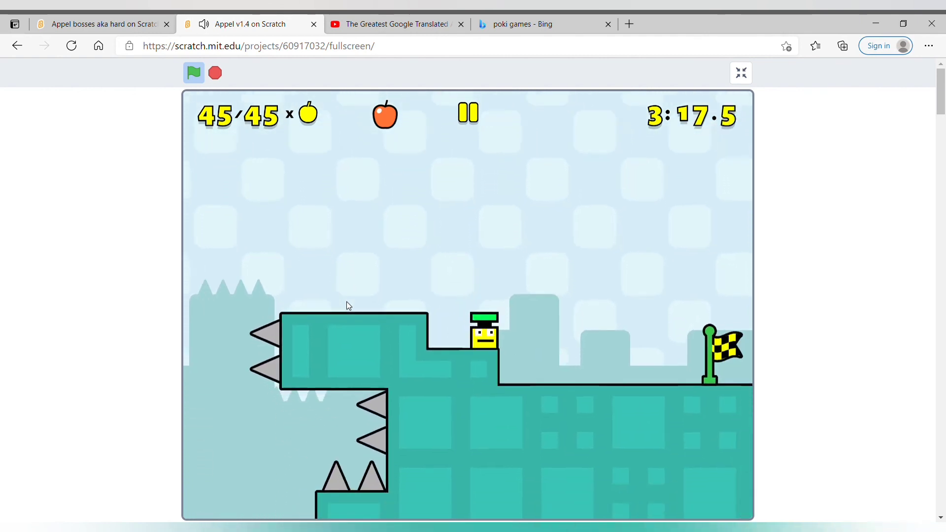
key("Up")
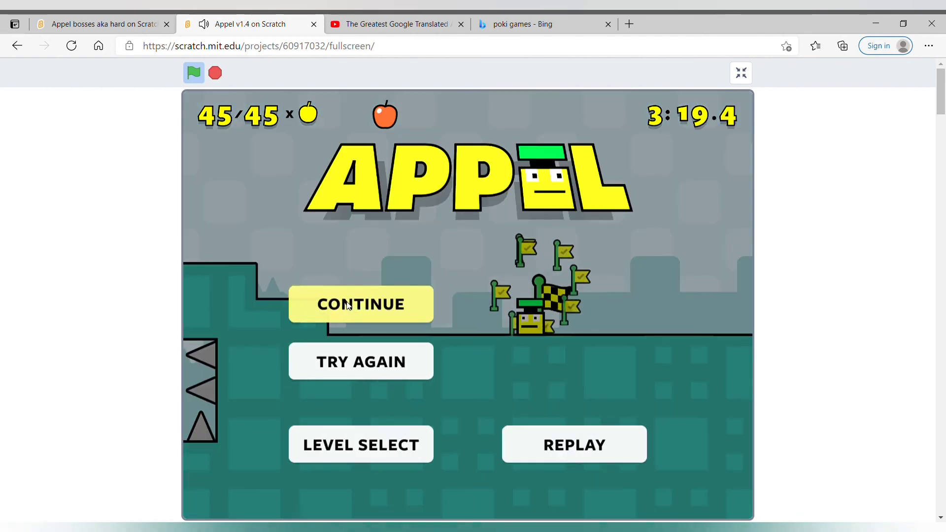